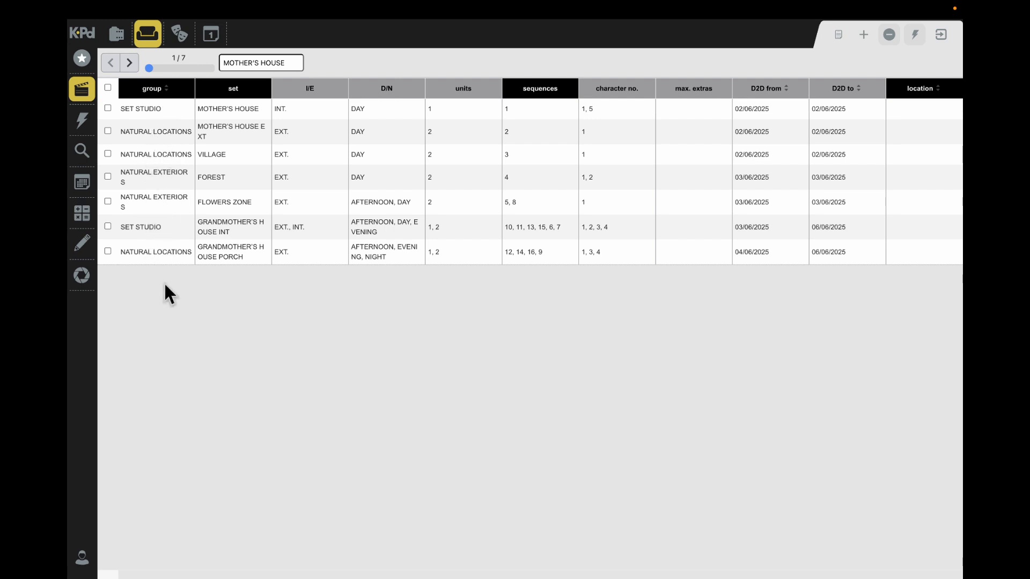
Open the breakdown of scene 1, MOTHER'S HOUSE, and view its Character Props items.
left_click(83, 122)
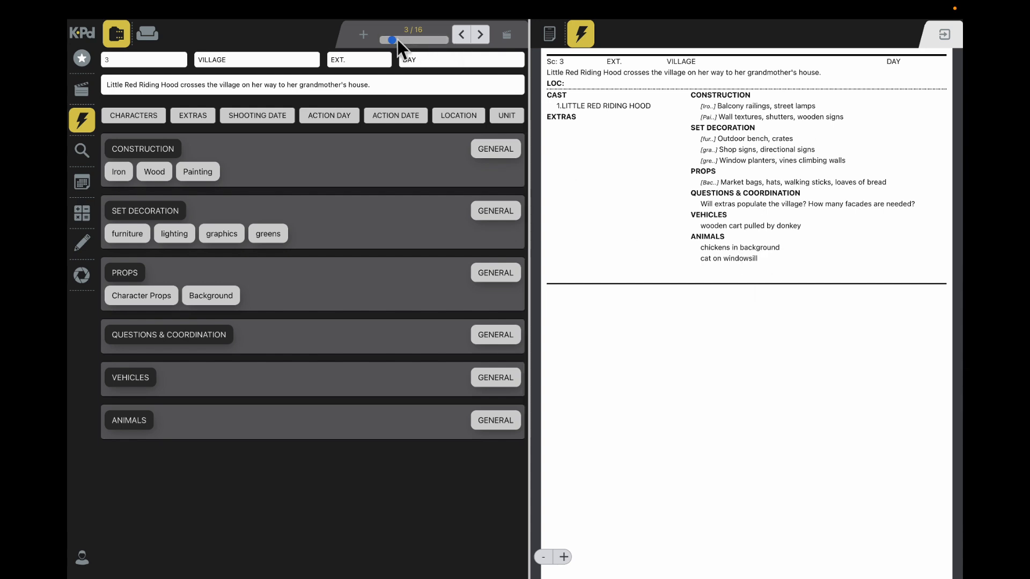
left_click_drag(377, 39, 371, 40)
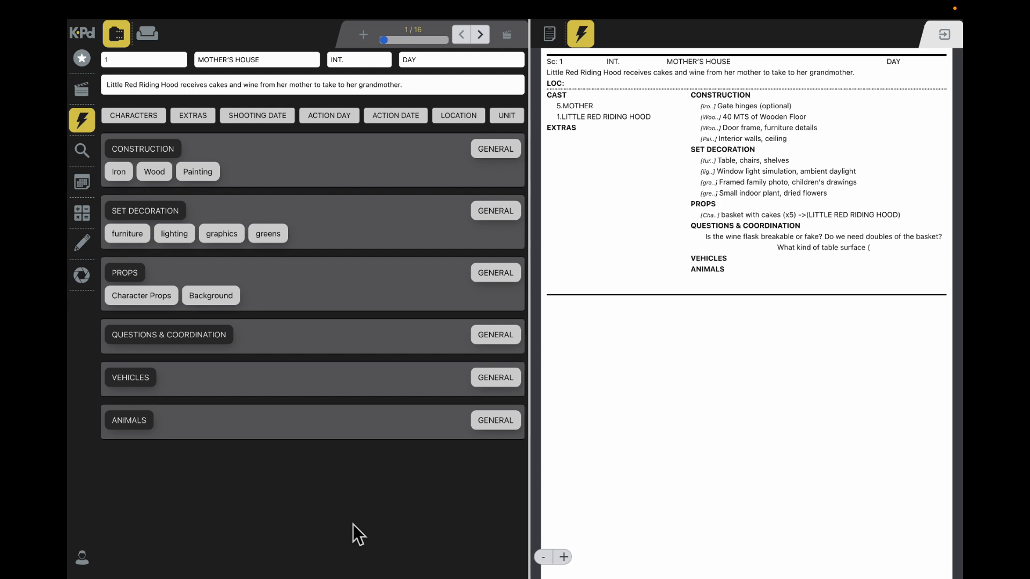
left_click(133, 297)
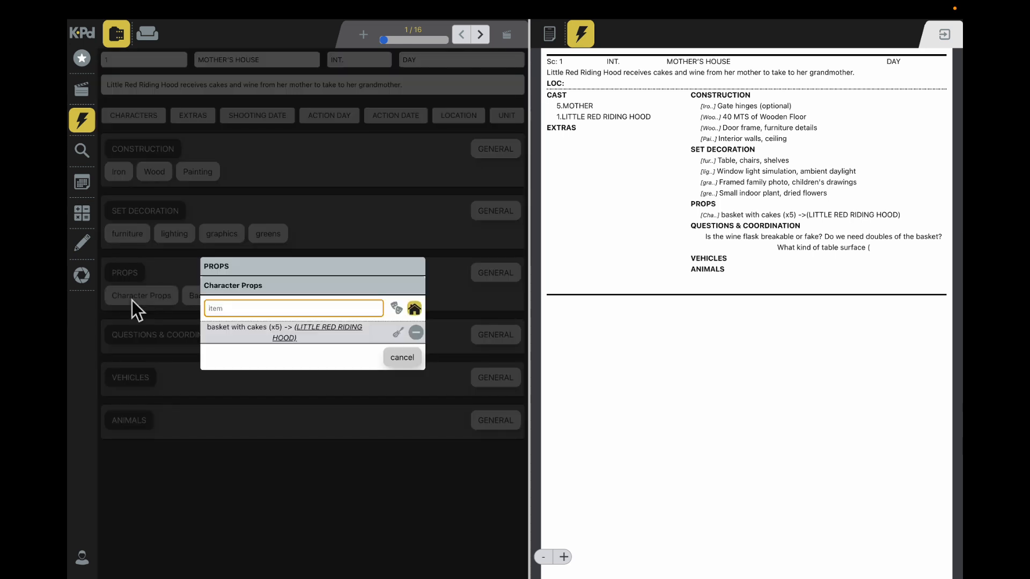
left_click(322, 454)
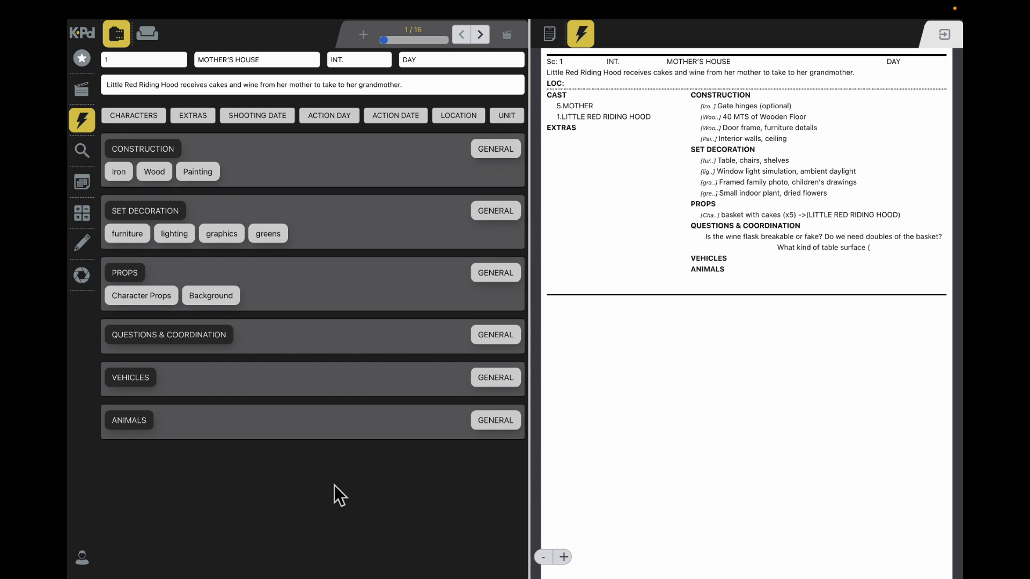
Open the budget table and look through it from the first set to the totals by department.
left_click(82, 215)
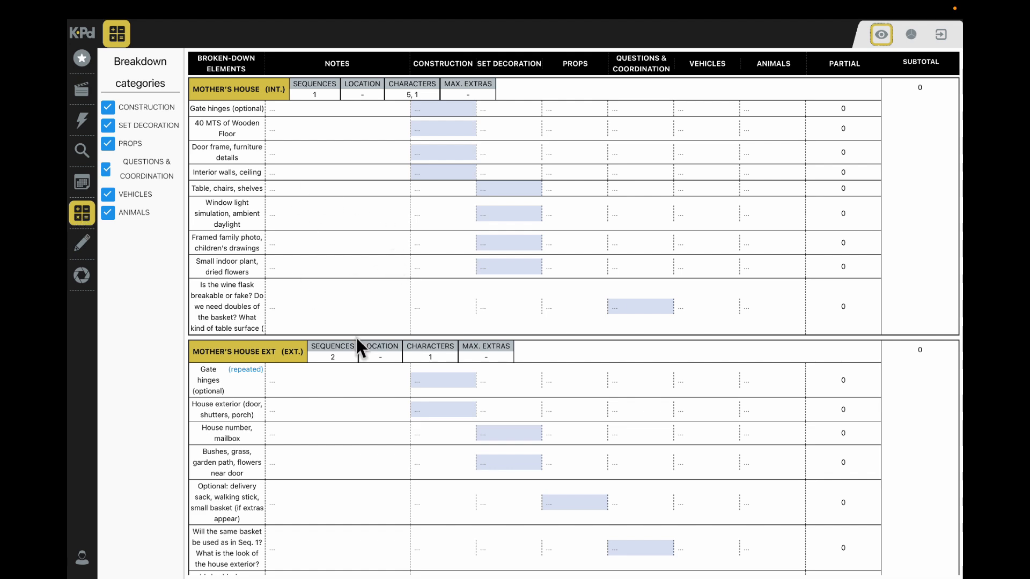
scroll(356, 343, "down", 20)
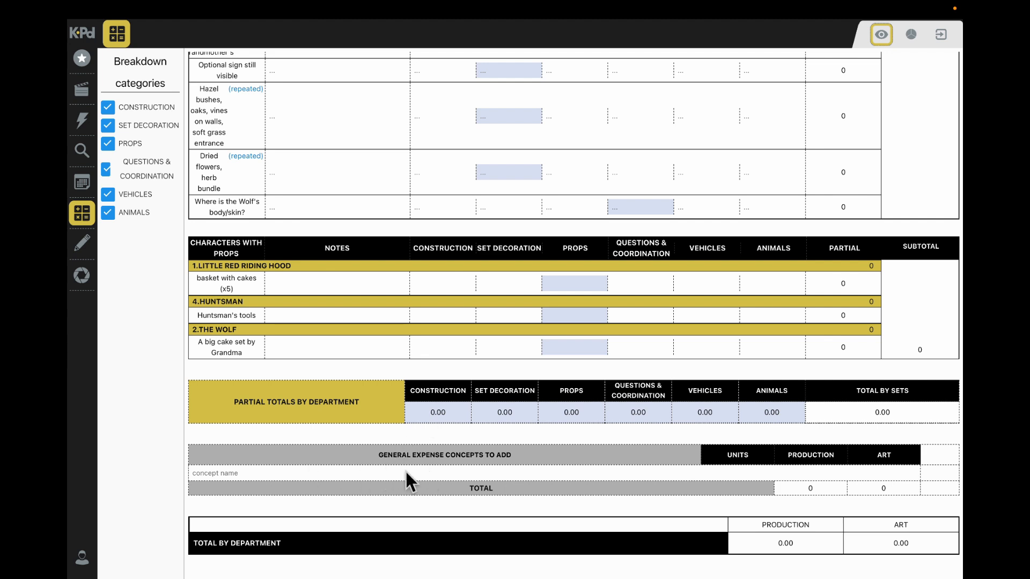
scroll(406, 473, "up", 20)
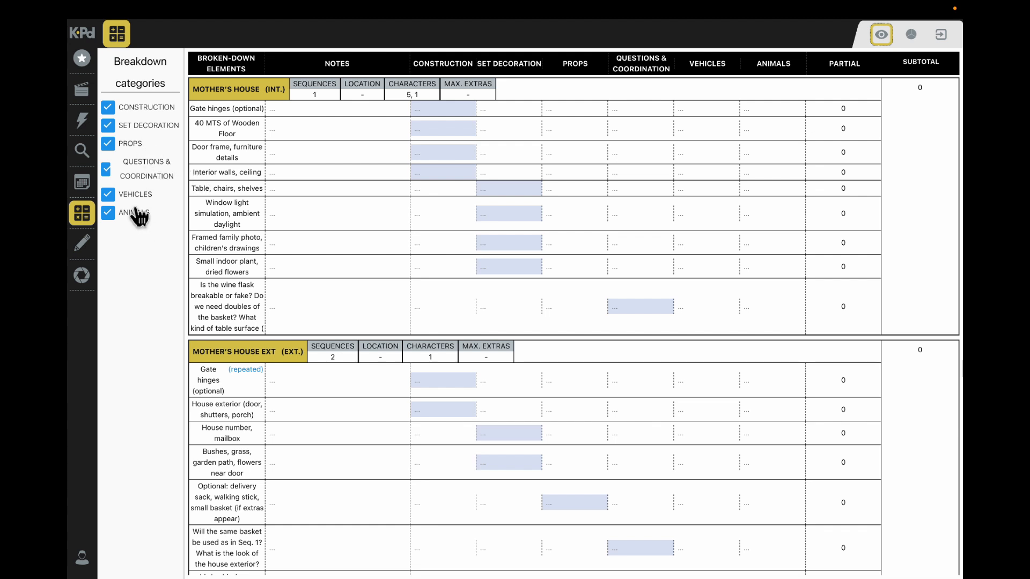
Exclude the QUESTIONS & COORDINATION and ANIMALS breakdown categories from the budget table.
left_click(107, 169)
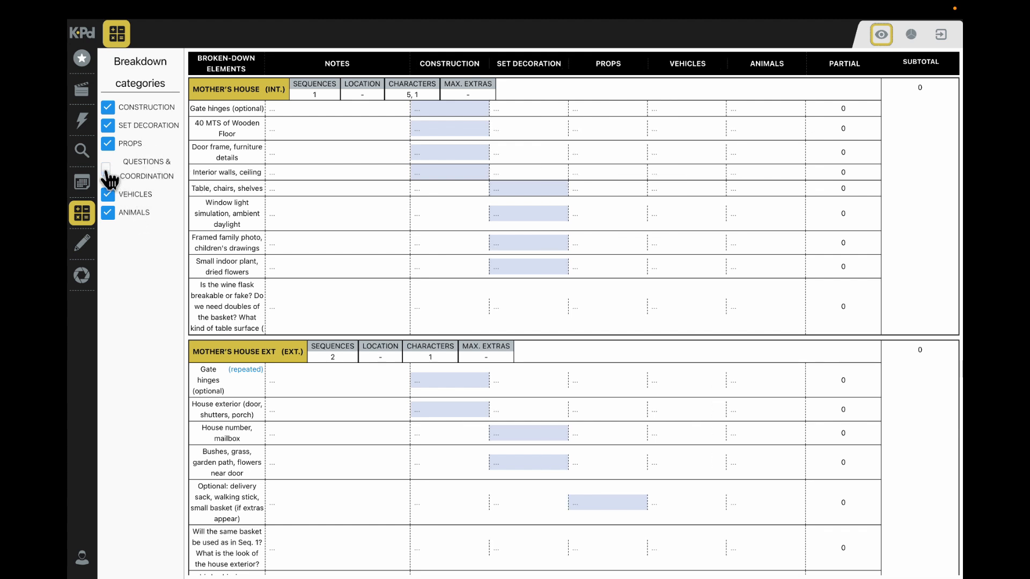
scroll(708, 399, "down", 5)
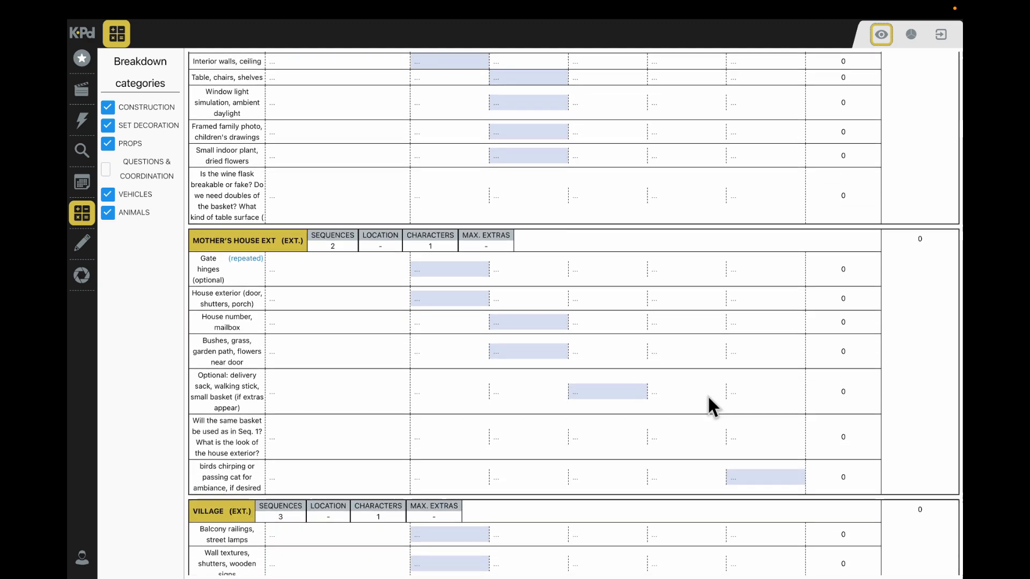
scroll(708, 398, "down", 1)
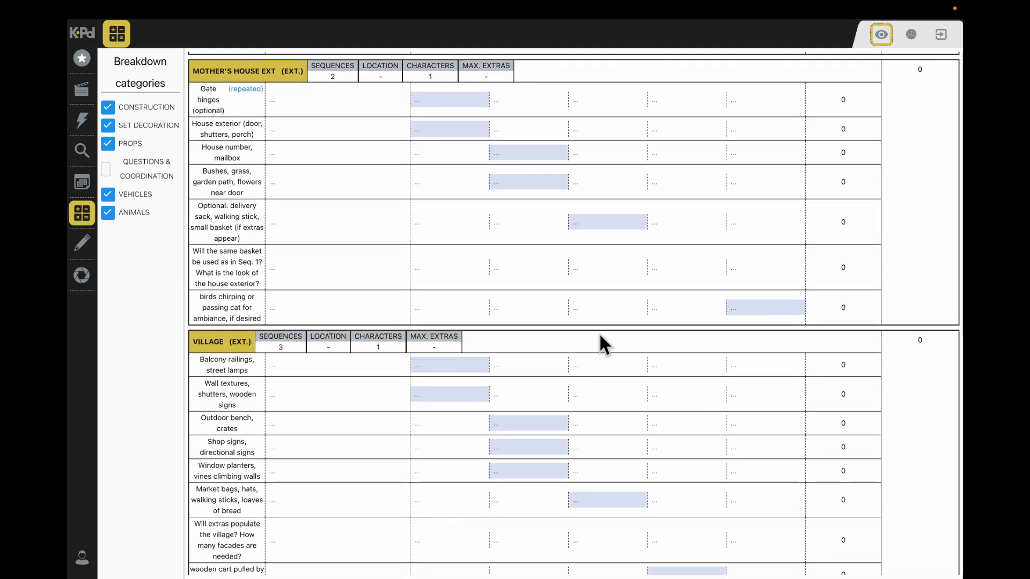
scroll(724, 401, "down", 10)
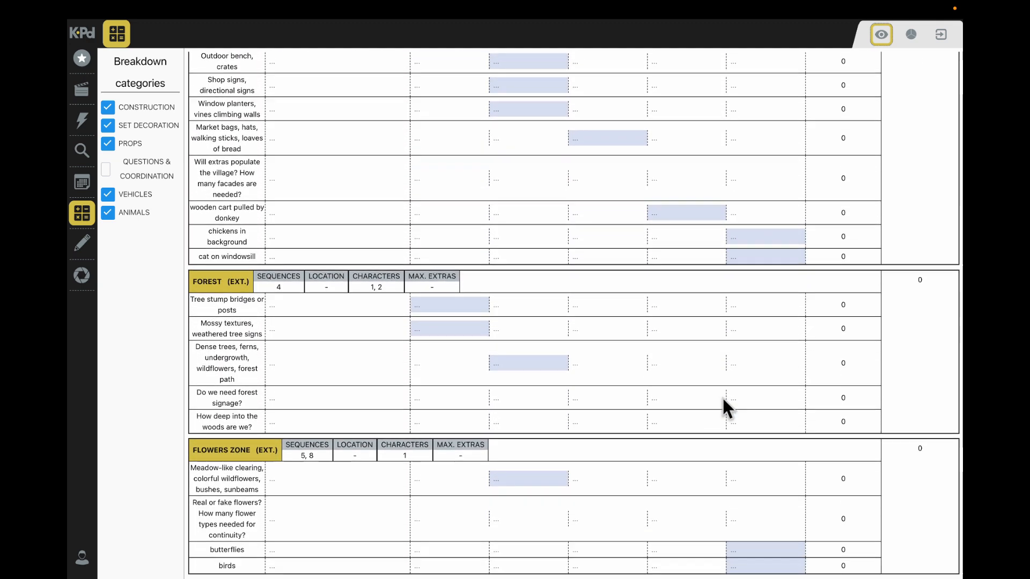
left_click(110, 216)
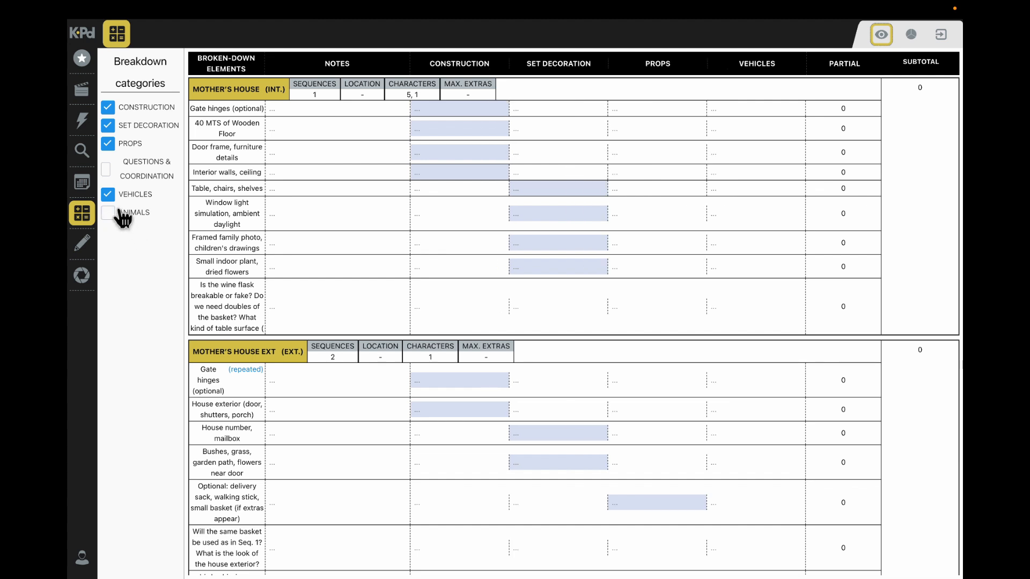
Hide the VEHICLES category in the budget table, look over the remaining columns, and show the category again.
left_click(110, 201)
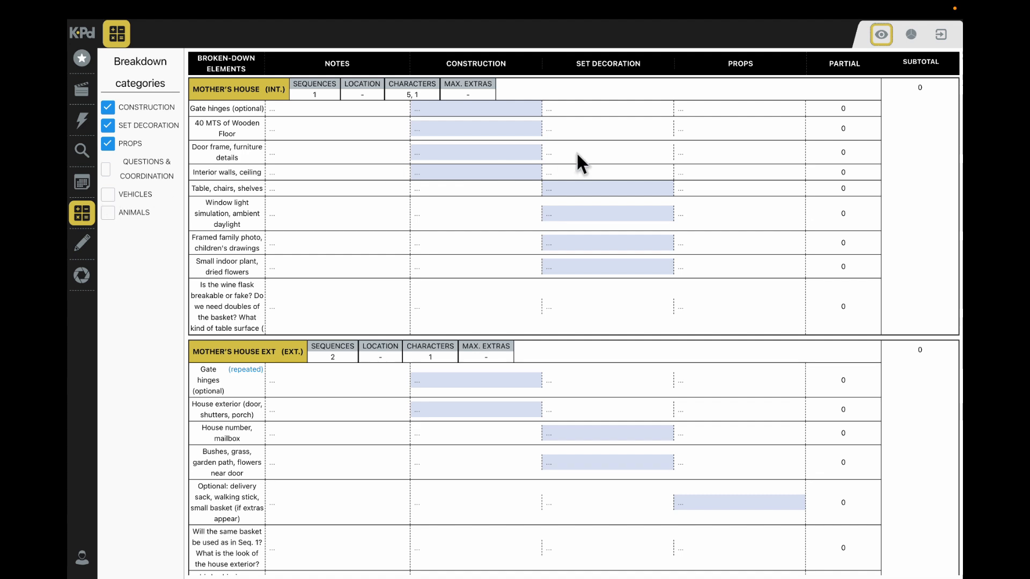
scroll(629, 388, "down", 3)
scroll(626, 376, "up", 3)
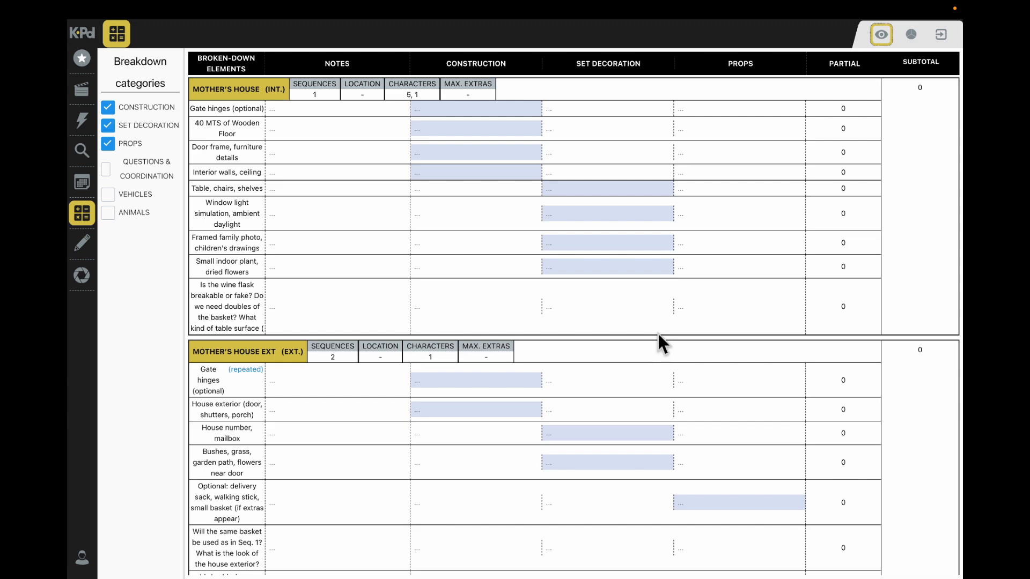
left_click(109, 195)
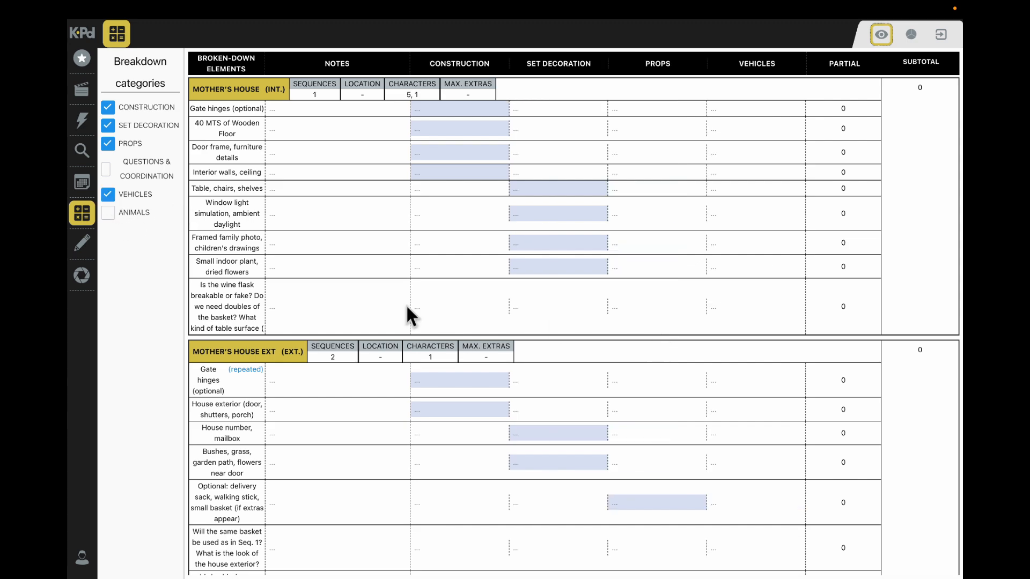
Review the sets, characters with props and department totals in the budget, and hide the breakdown categories menu.
scroll(617, 427, "down", 5)
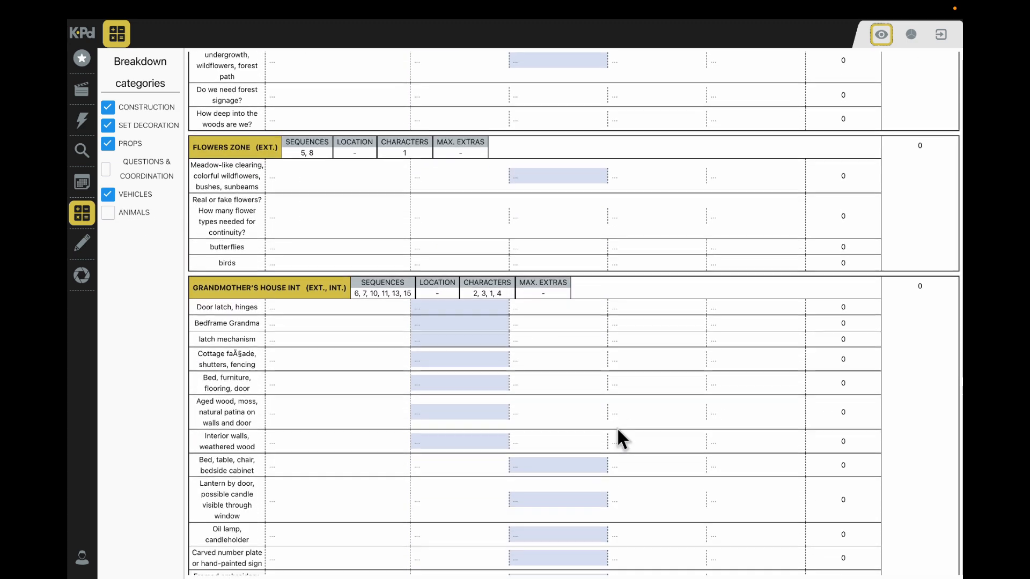
scroll(616, 427, "up", 5)
scroll(617, 428, "up", 1)
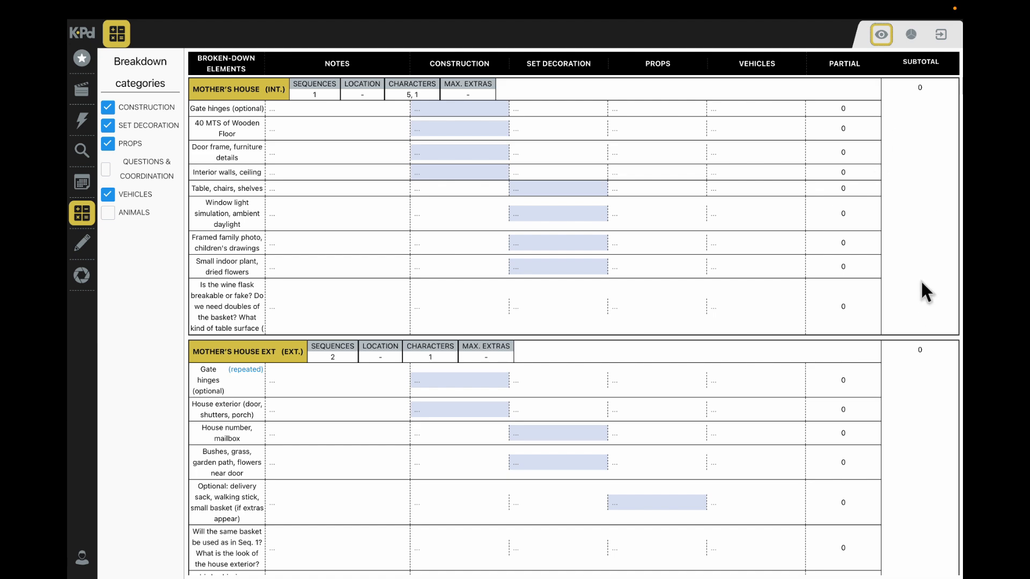
scroll(584, 448, "down", 15)
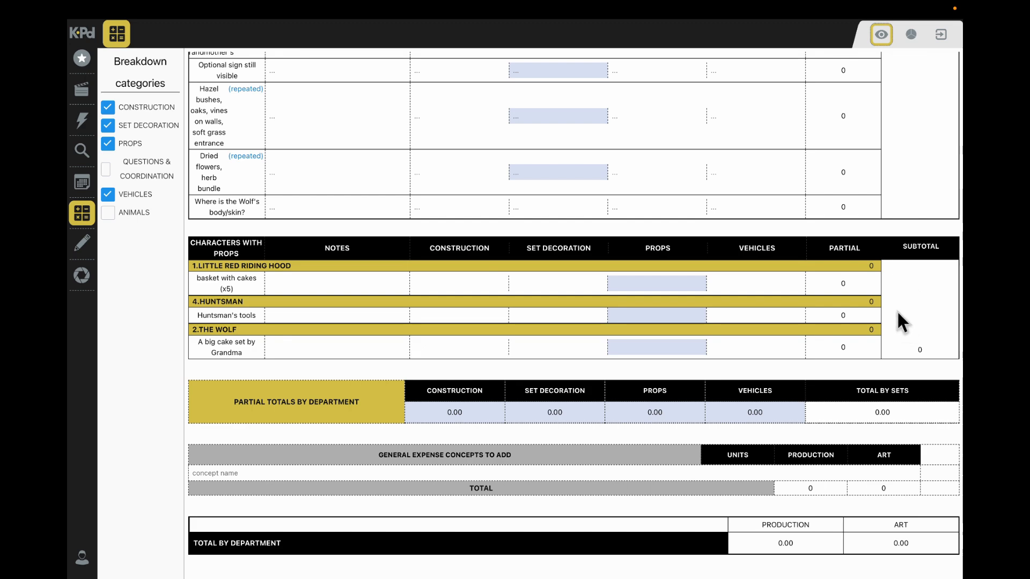
scroll(766, 363, "up", 20)
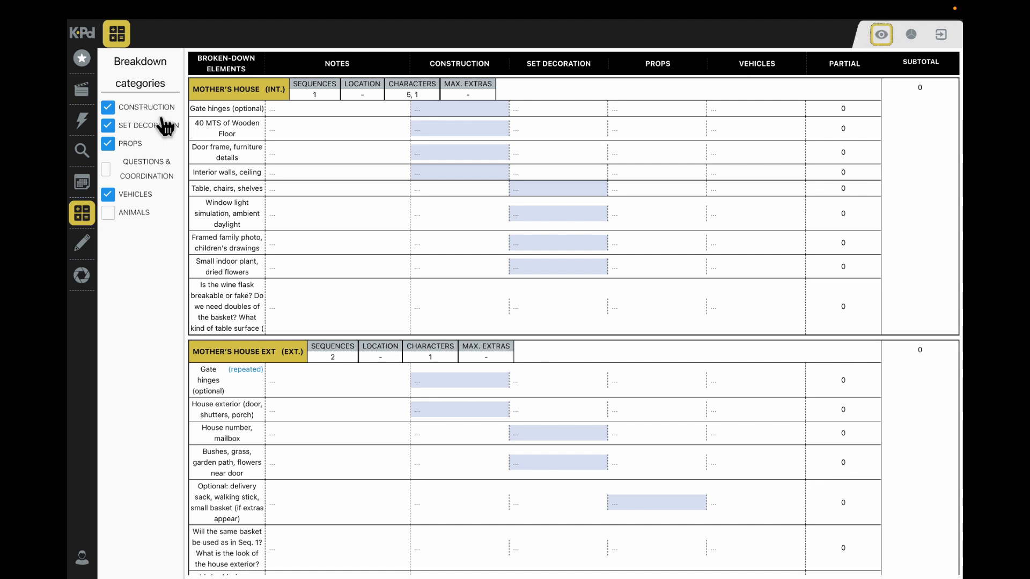
left_click(747, 223)
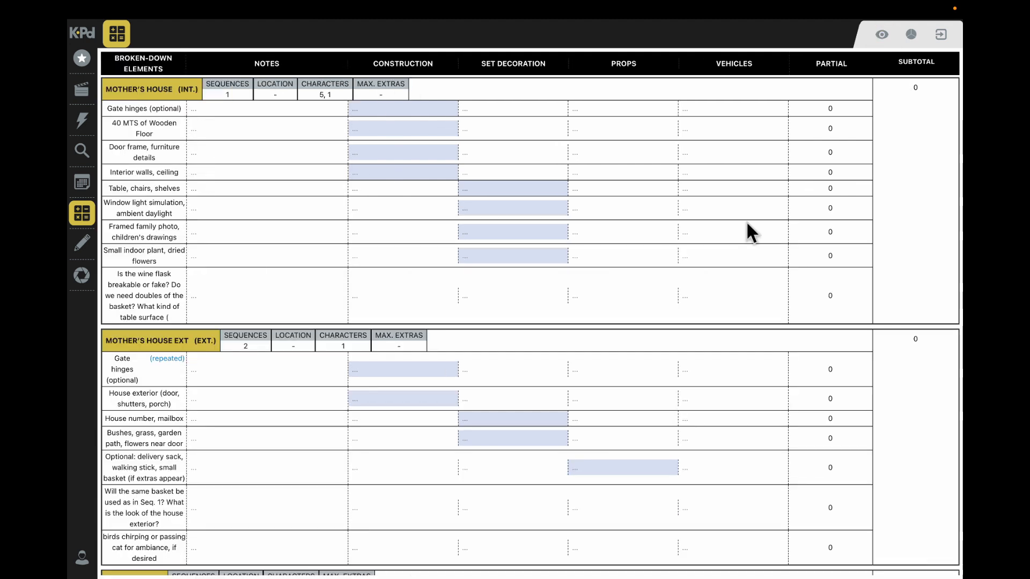
Switch the budget to the view by set group, examine each group's elements, and return to the view by set.
left_click(911, 33)
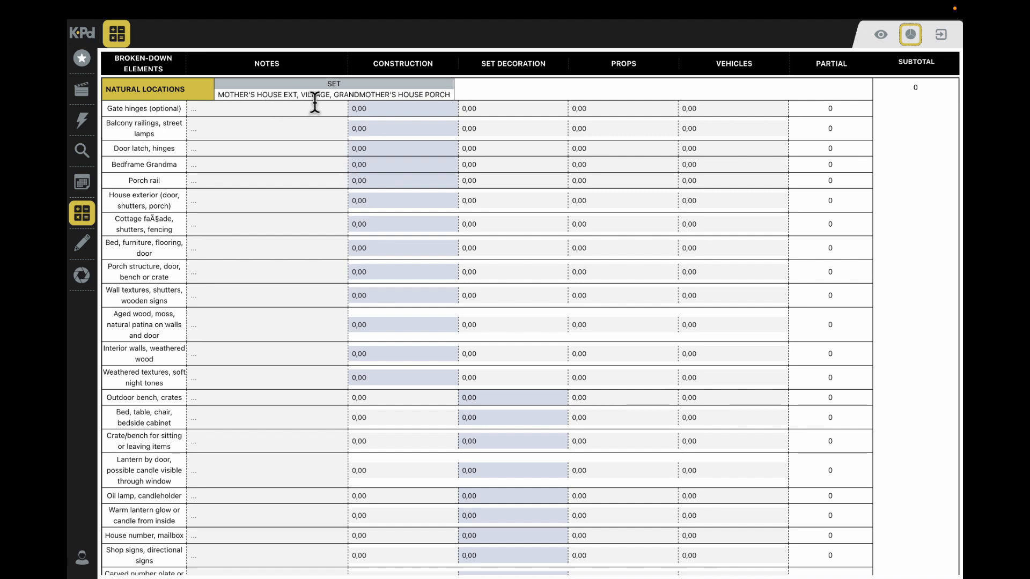
scroll(316, 276, "down", 15)
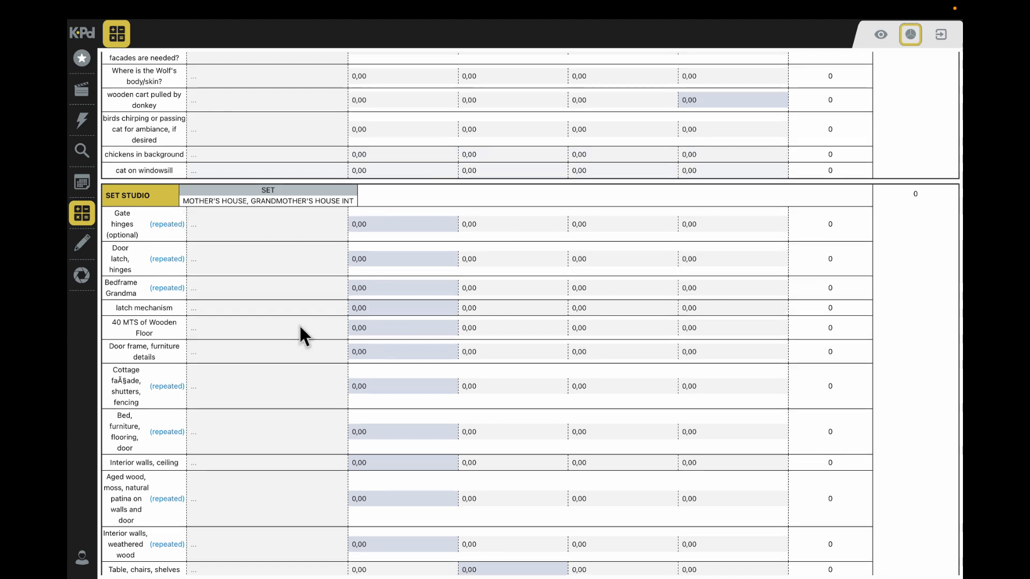
scroll(299, 324, "down", 15)
scroll(298, 324, "down", 3)
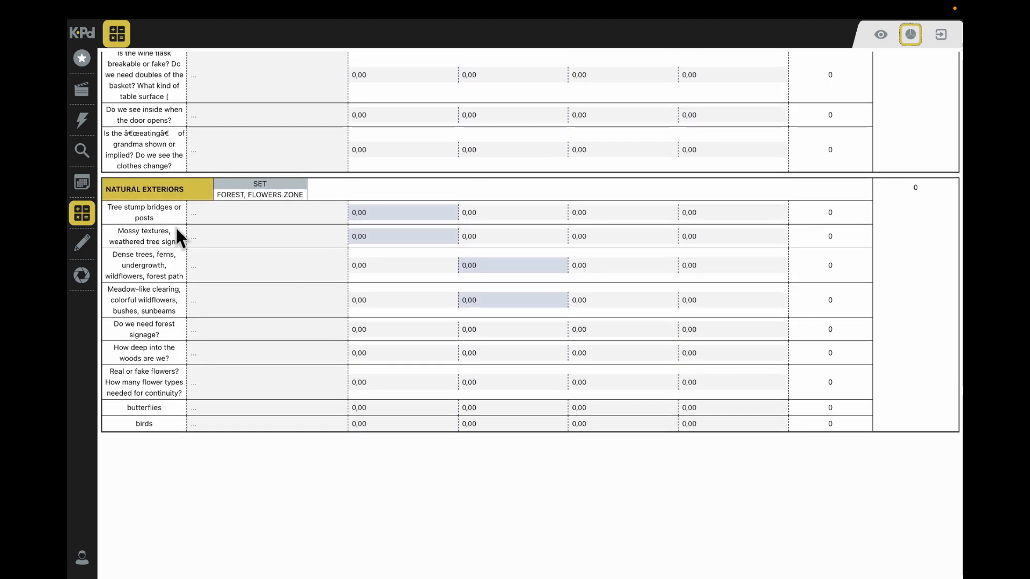
scroll(298, 357, "up", 15)
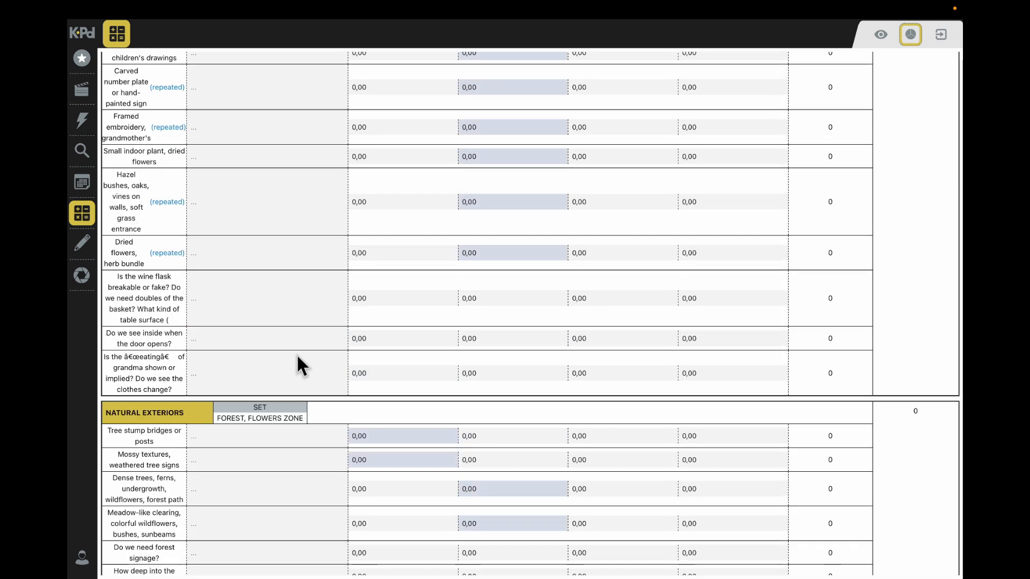
scroll(297, 357, "up", 12)
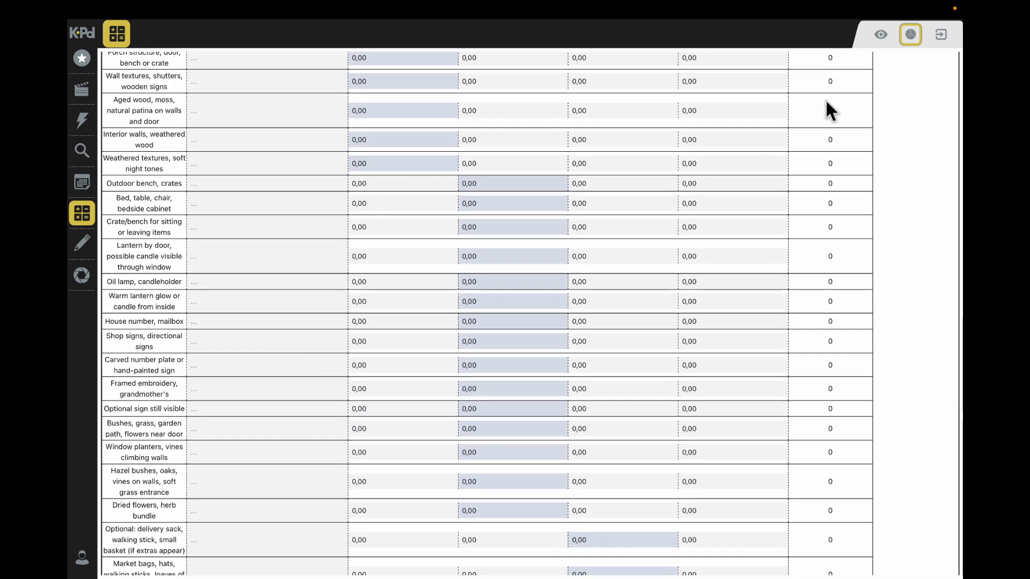
scroll(823, 105, "up", 5)
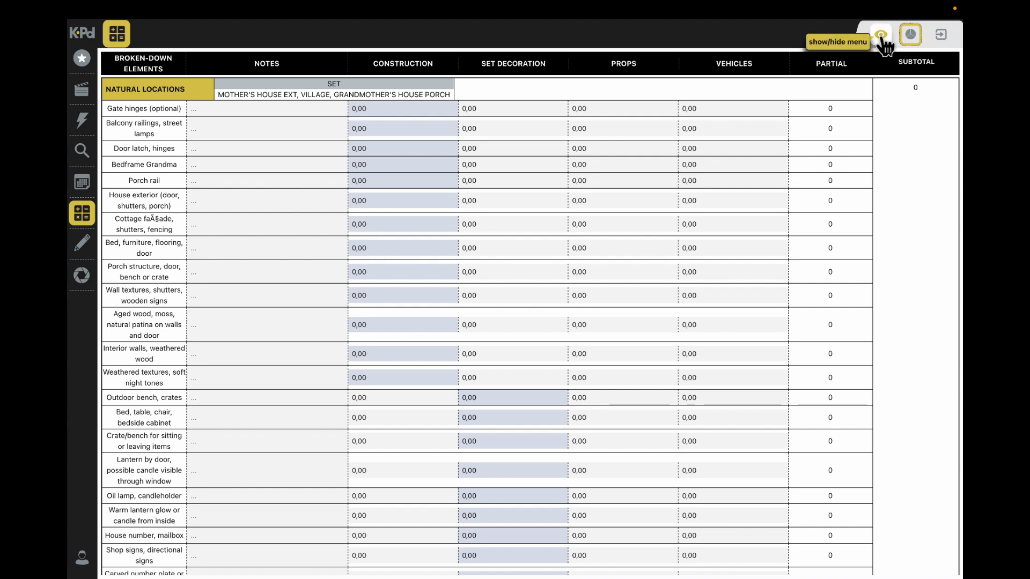
left_click(911, 35)
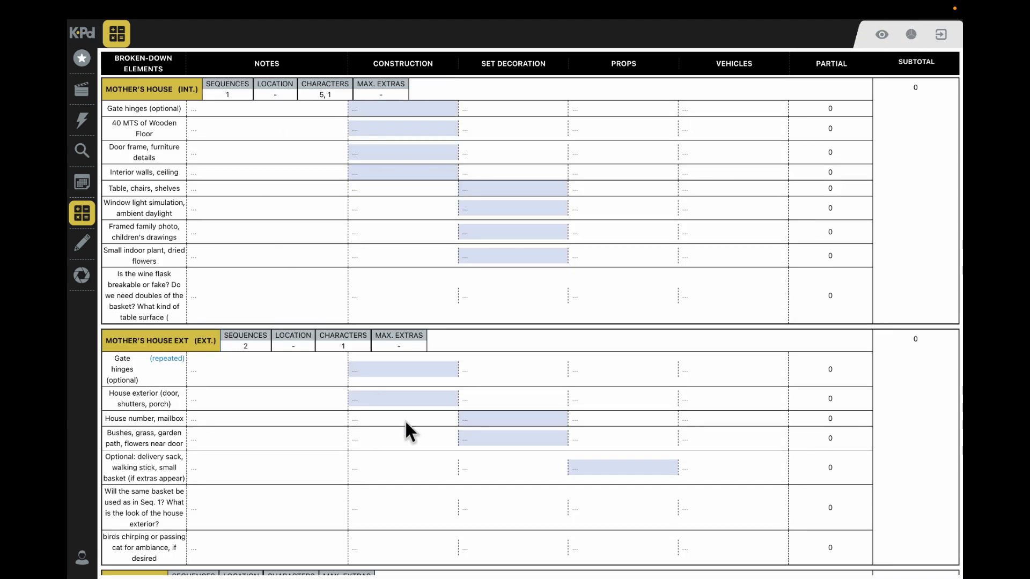
Set the costs of Gate hinges (optional) in MOTHER'S HOUSE (INT.) to 100 for Construction and 50 for Set Decoration.
scroll(407, 421, "down", 15)
scroll(407, 420, "up", 20)
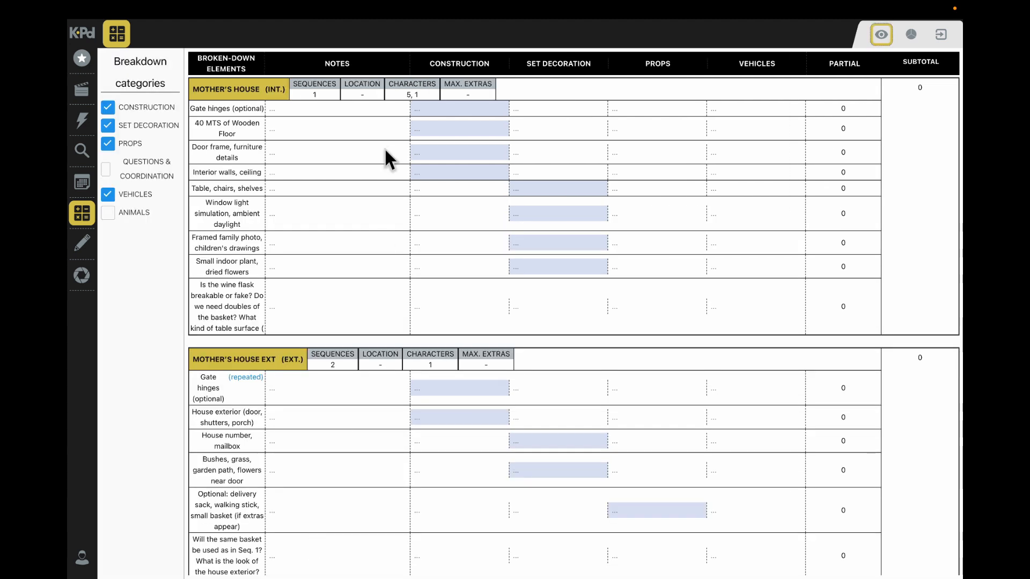
left_click(438, 110)
key("Return")
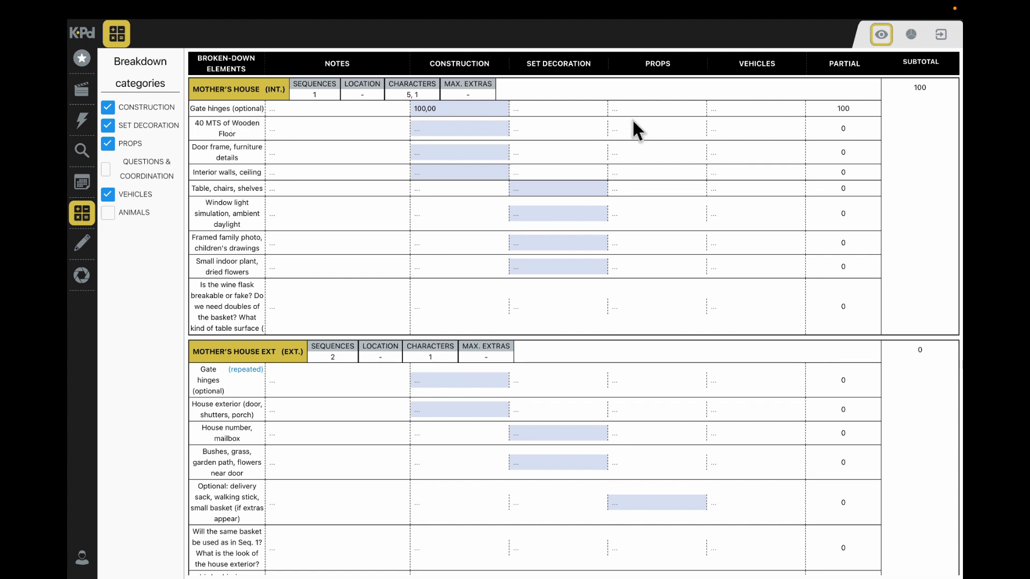
left_click(553, 108)
type("50")
key("Return")
Set the Construction costs in MOTHER'S HOUSE (INT.) to 400 for 40 MTS of Wooden Floor and 75 for Door frame, furniture details.
left_click(451, 130)
key("Return")
left_click(439, 154)
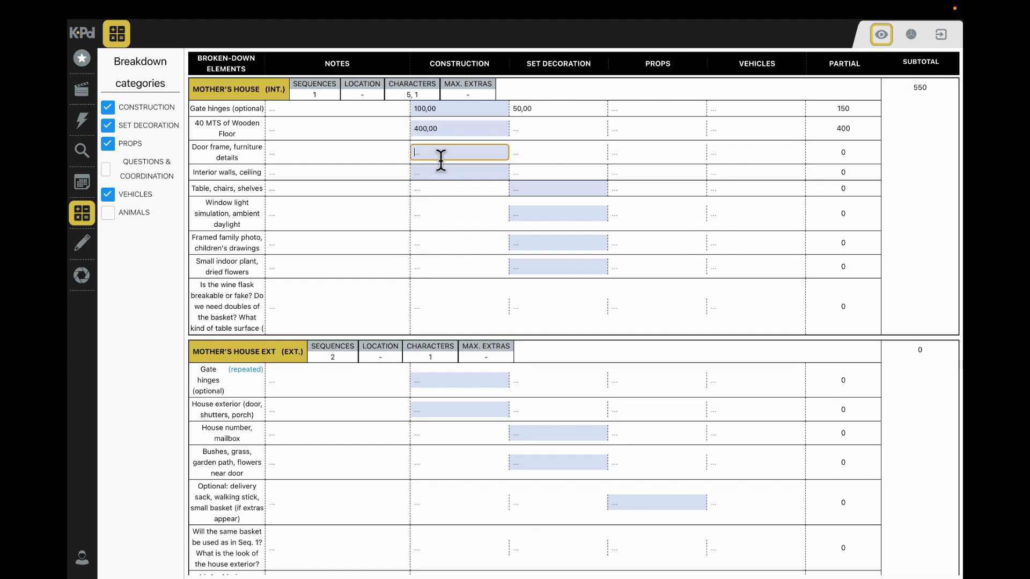
type("75")
key("Return")
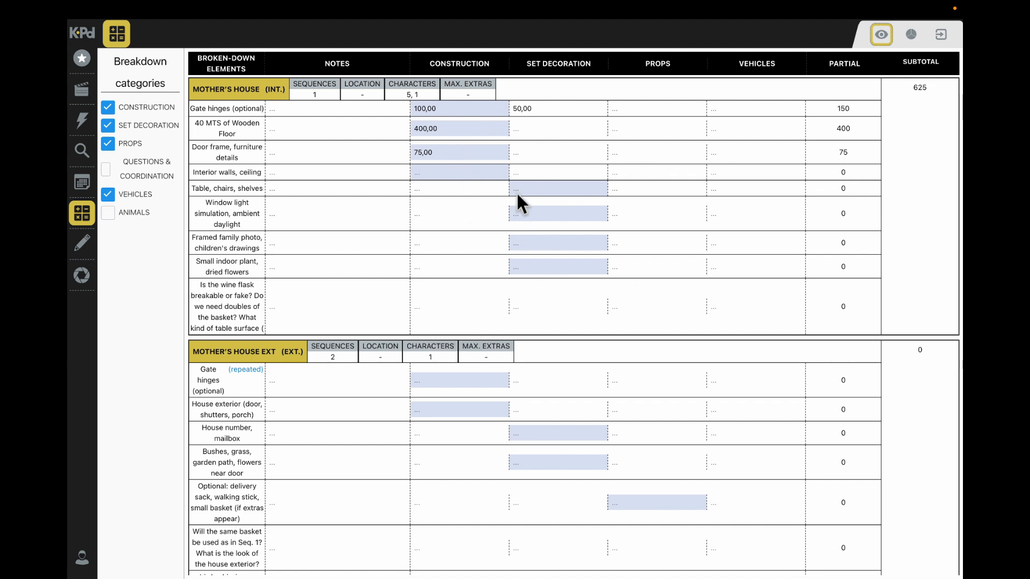
Set the Props cost of LITTLE RED RIDING HOOD's basket with cakes (x5) to 900 in the characters with props table.
scroll(472, 257, "down", 15)
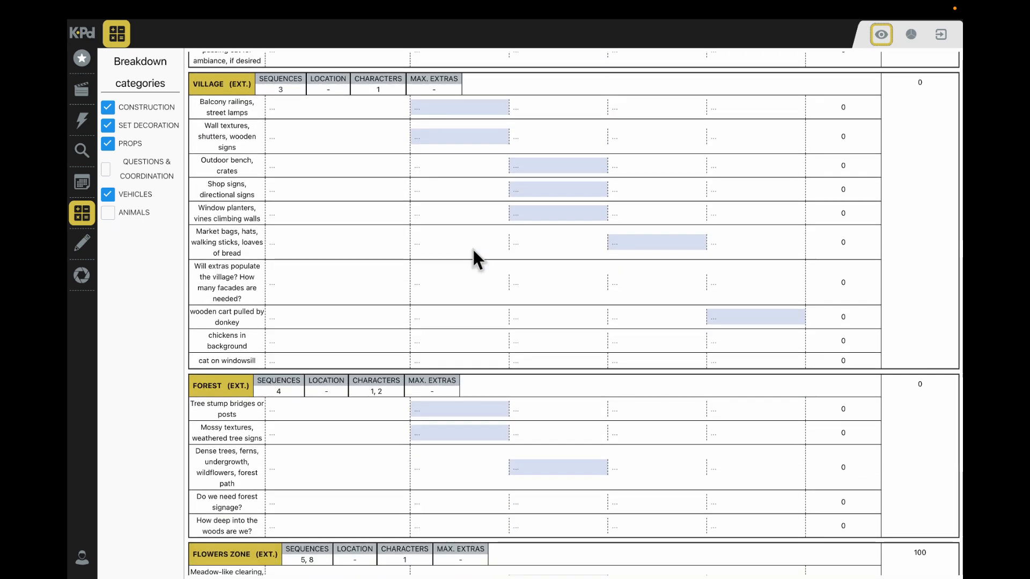
scroll(474, 361, "down", 20)
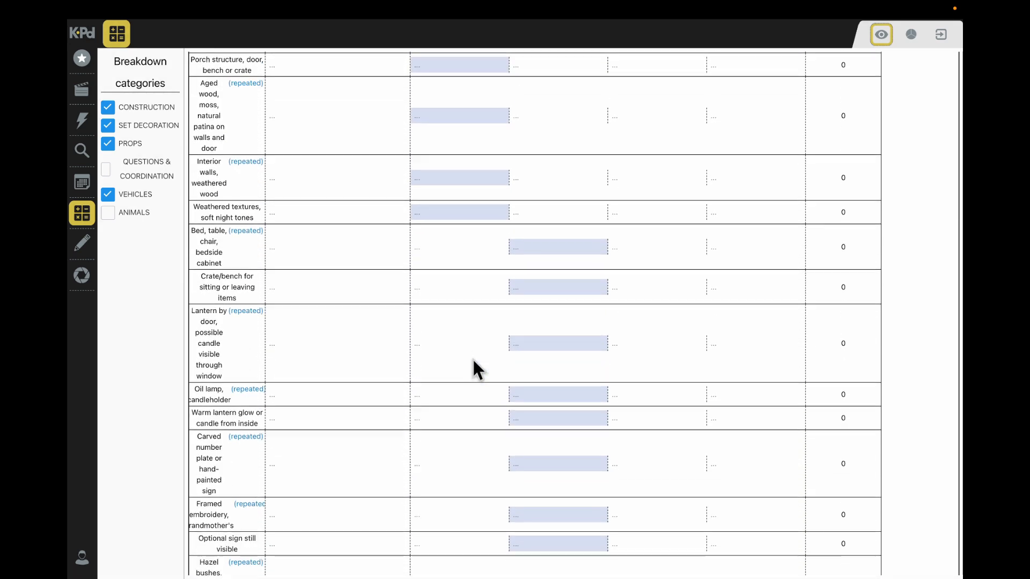
scroll(474, 369, "down", 4)
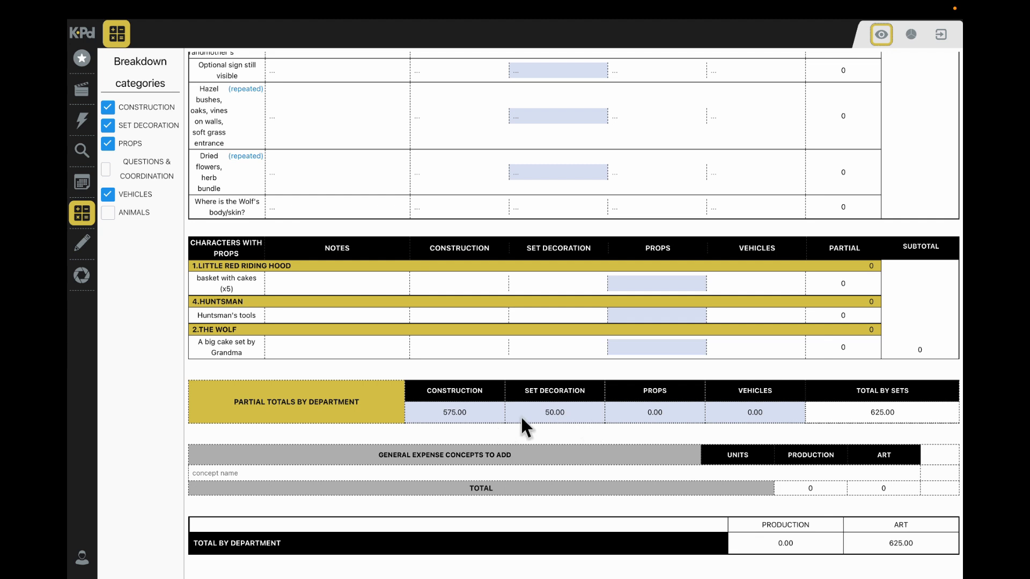
left_click(641, 288)
type("900")
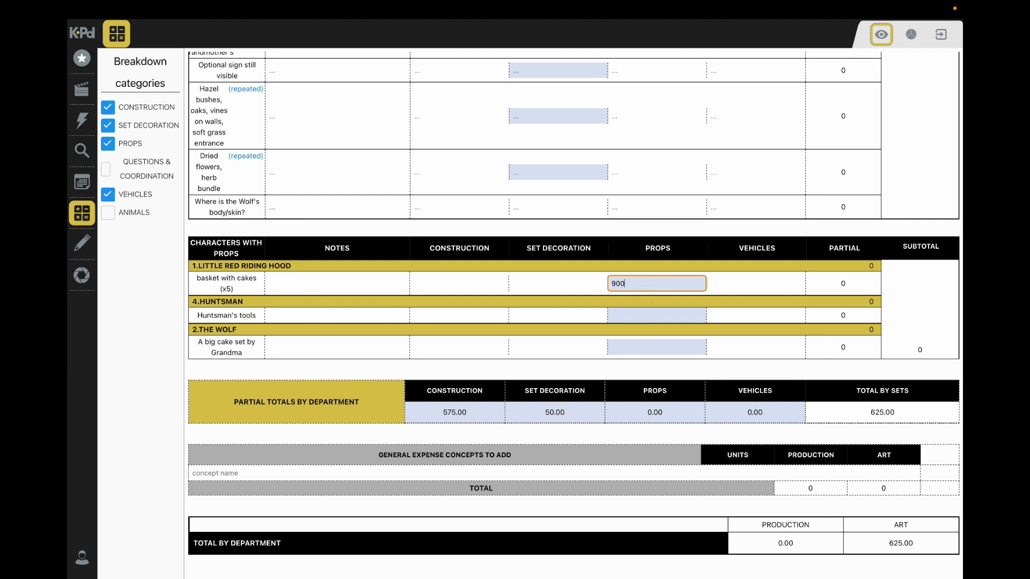
key("Return")
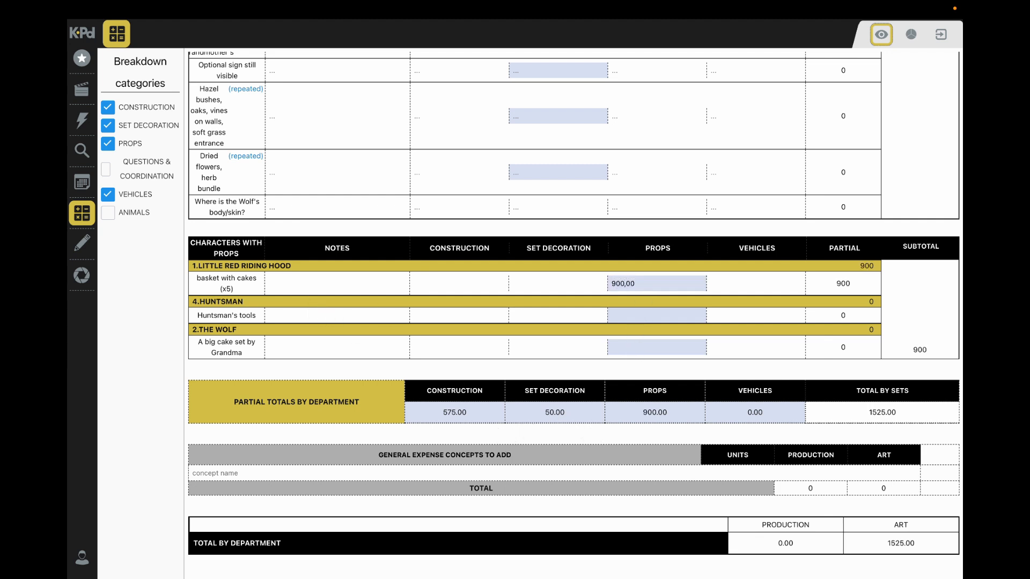
Set the Props costs to 500 for the Huntsman's tools and 300 for THE WOLF's big cake set by Grandma.
left_click(665, 318)
type("500")
key("Return")
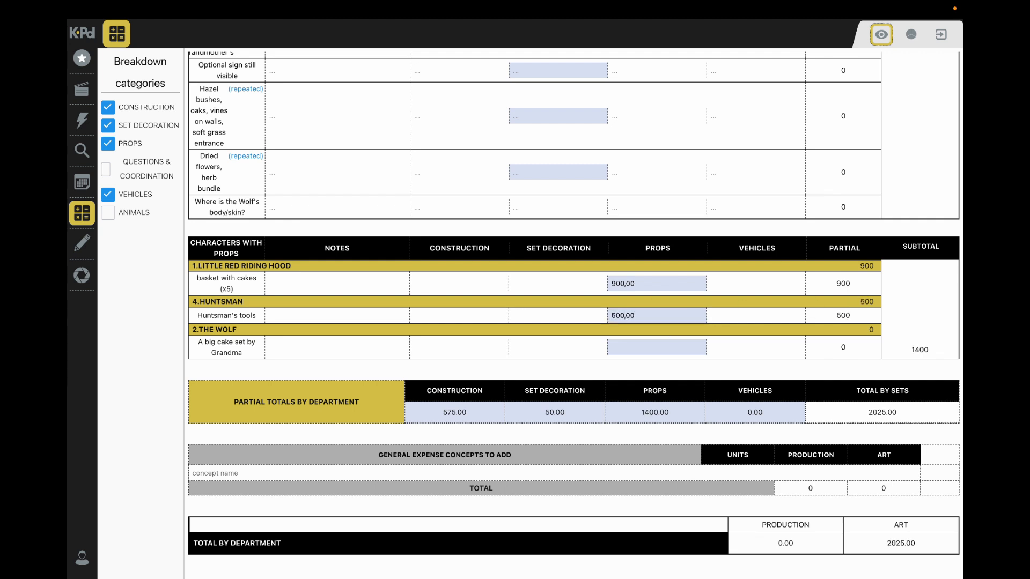
left_click(661, 353)
type("300")
key("Return")
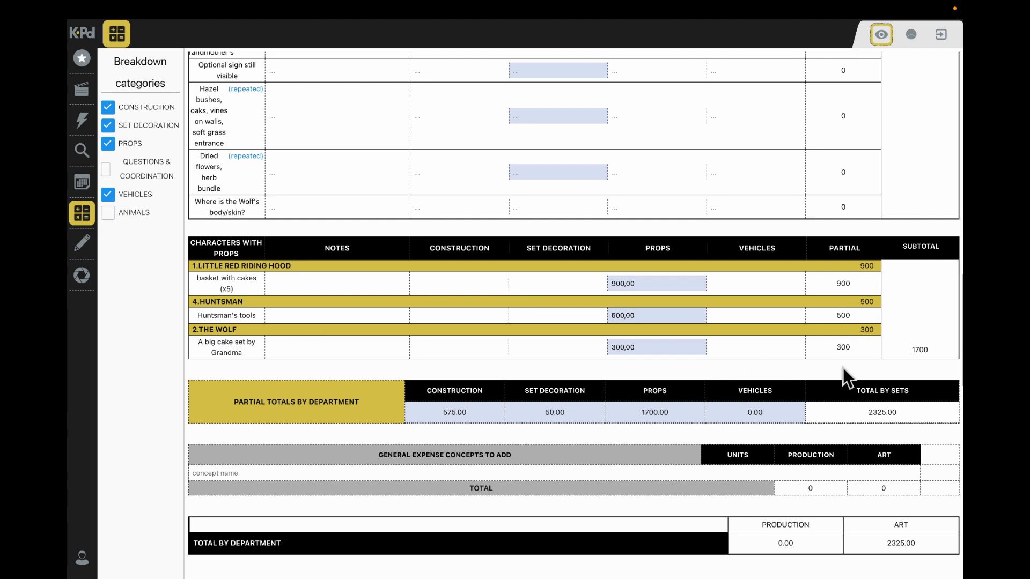
Add the general expense concept BOX RENTING with the description "for 4 labers".
left_click(229, 479)
type("BOX RENTING")
key("Return")
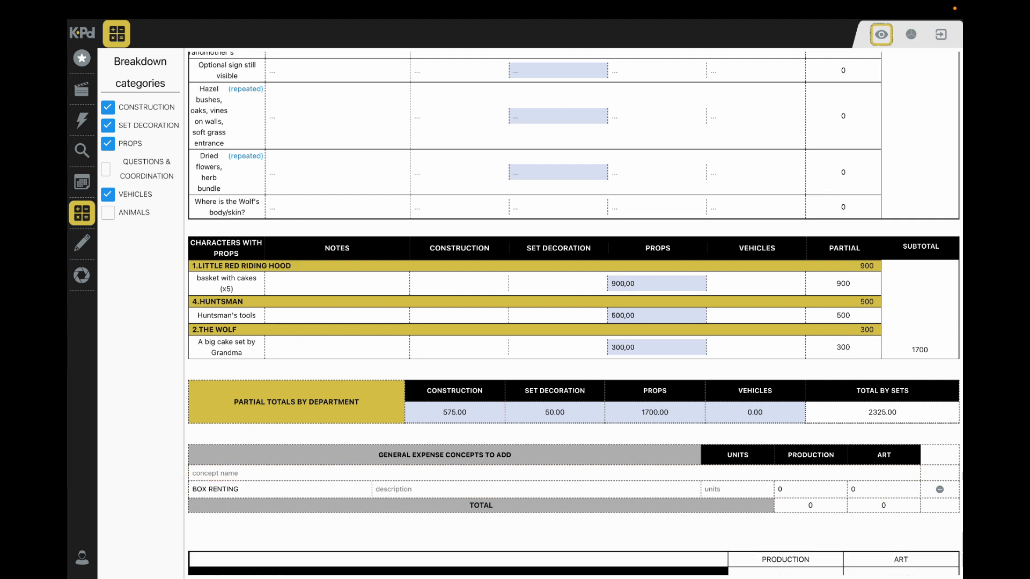
left_click(519, 490)
type("for 4 labers")
Set the Production price of the BOX RENTING expense to 400 and check the totals by department.
left_click(822, 487)
key("BackSpace")
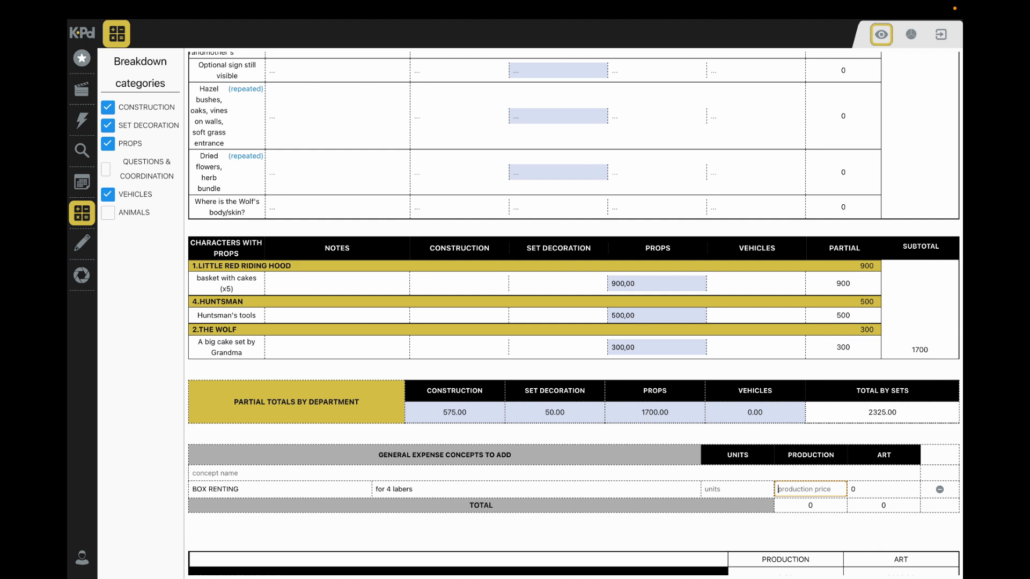
type("400")
key("Return")
scroll(920, 545, "down", 1)
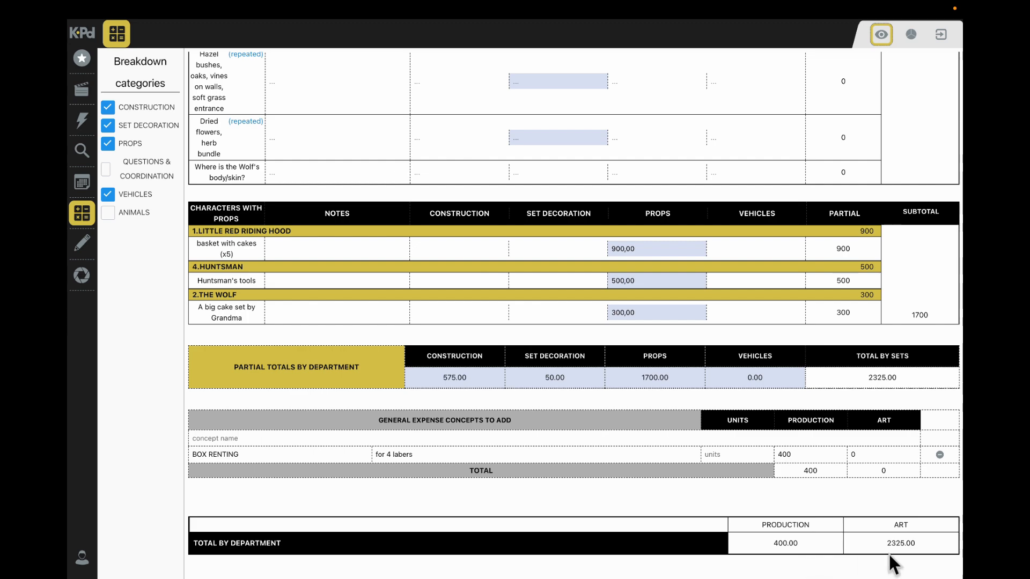
Hide the breakdown categories and review the sets from MOTHER'S HOUSE to the GRANDMOTHER'S HOUSE INT set.
scroll(741, 387, "up", 10)
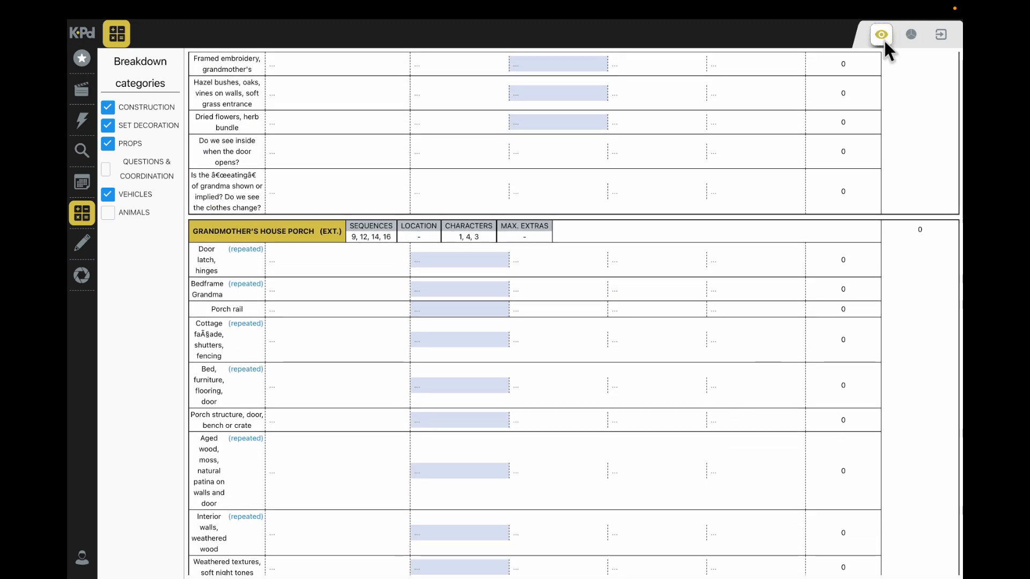
left_click(882, 35)
scroll(514, 144, "up", 15)
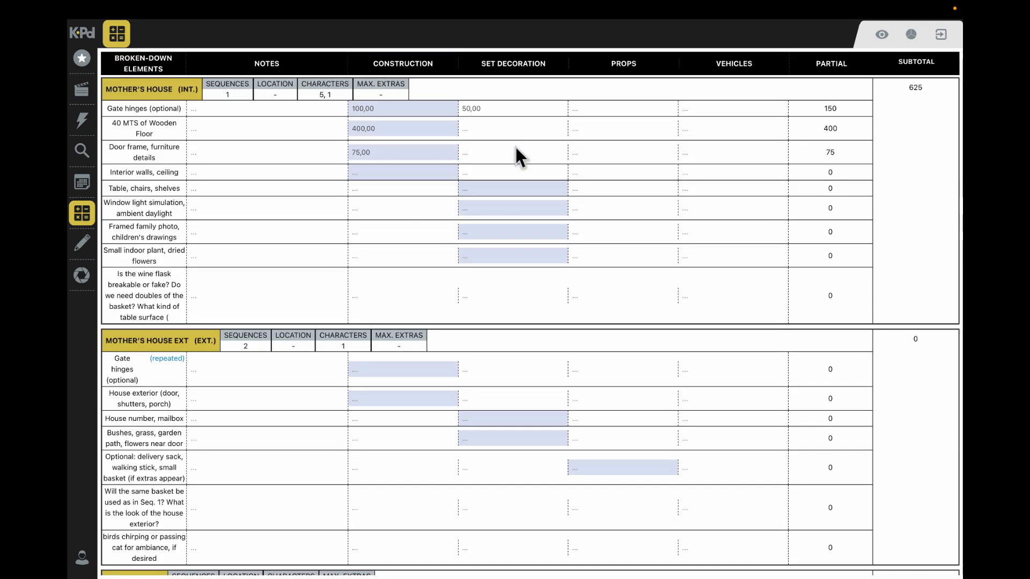
scroll(514, 145, "down", 5)
scroll(514, 145, "down", 5)
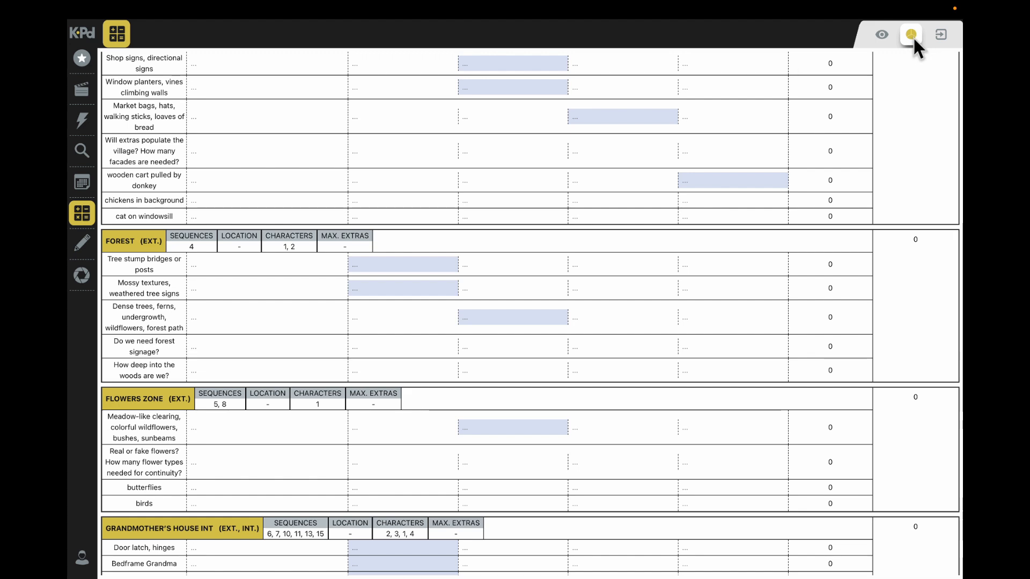
Switch the budget to the view by set group and review the character props, general expenses and department totals.
left_click(913, 35)
scroll(558, 300, "down", 5)
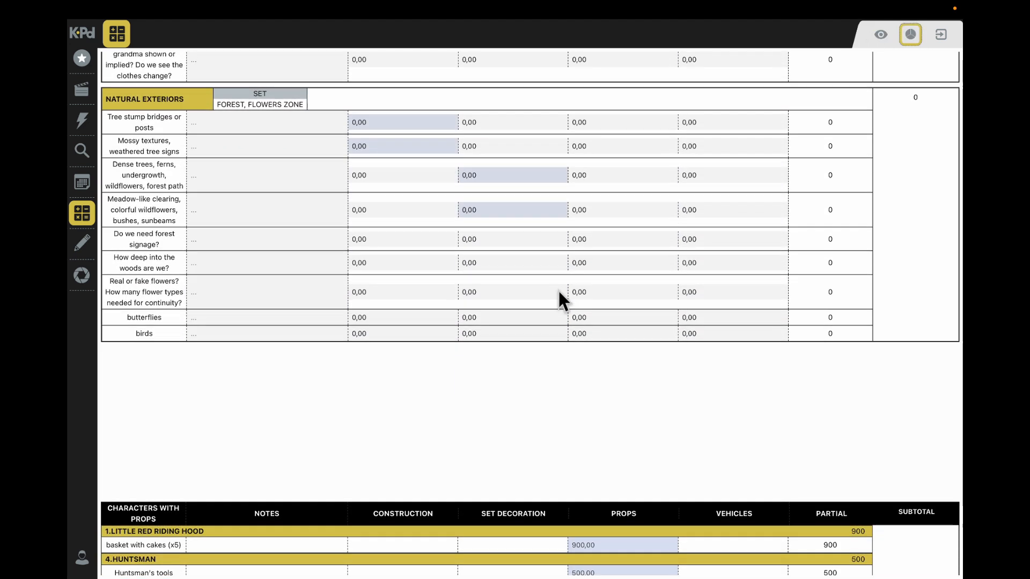
scroll(560, 293, "down", 5)
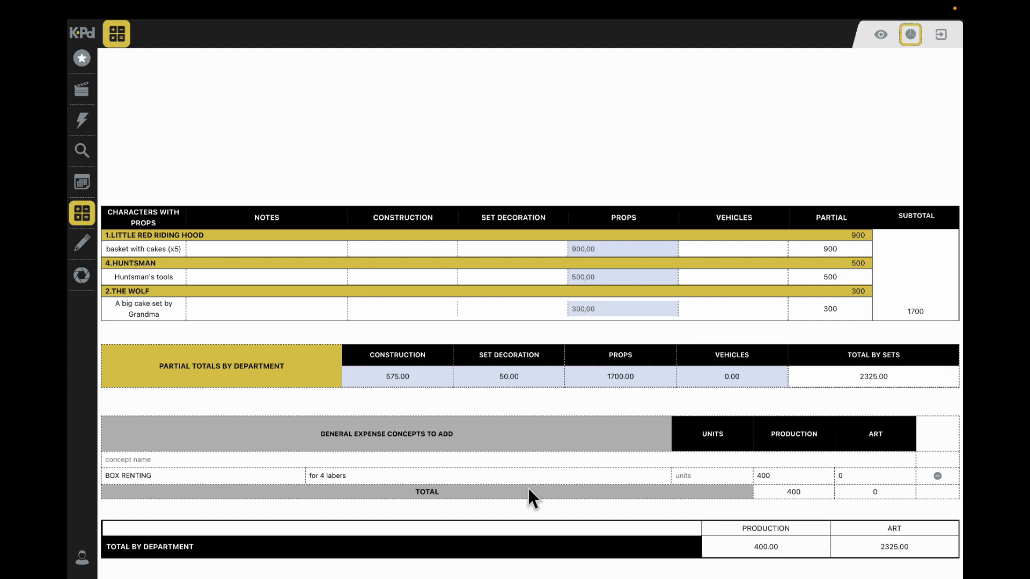
scroll(587, 322, "up", 20)
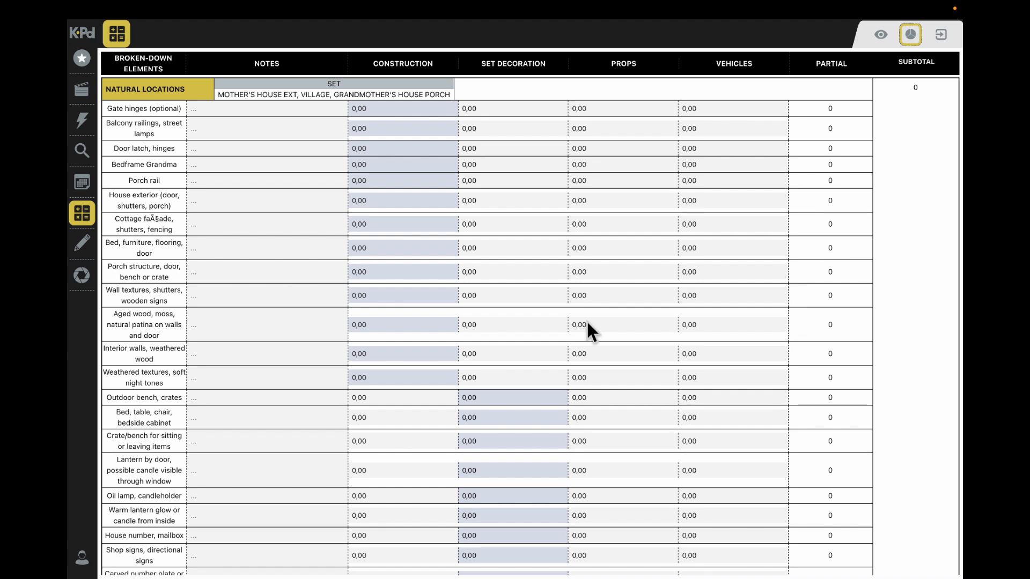
Examine the elements of the NATURAL LOCATIONS and SET STUDIO groups, including those marked as repeated.
scroll(587, 323, "down", 10)
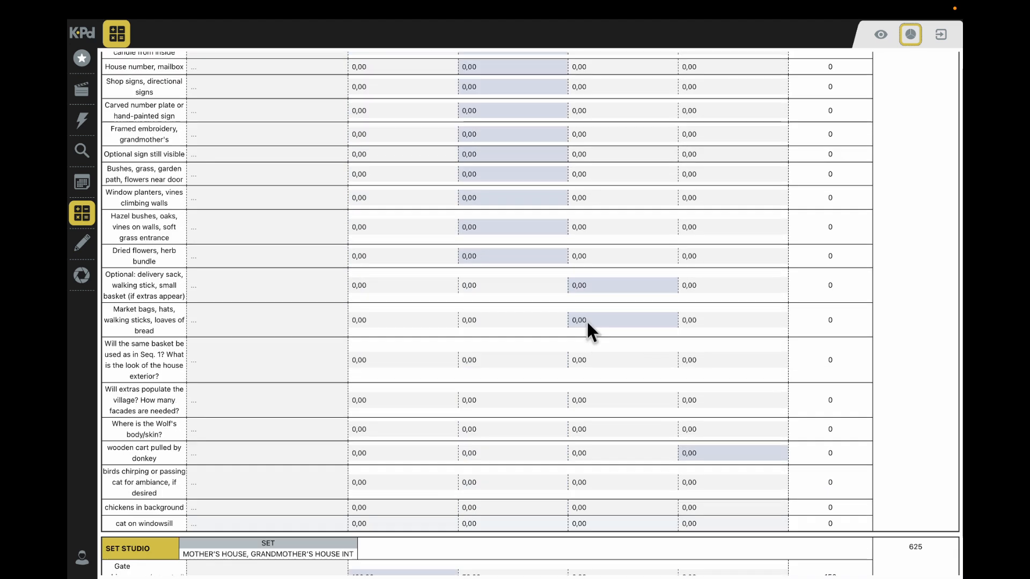
scroll(587, 324, "up", 12)
scroll(588, 324, "down", 20)
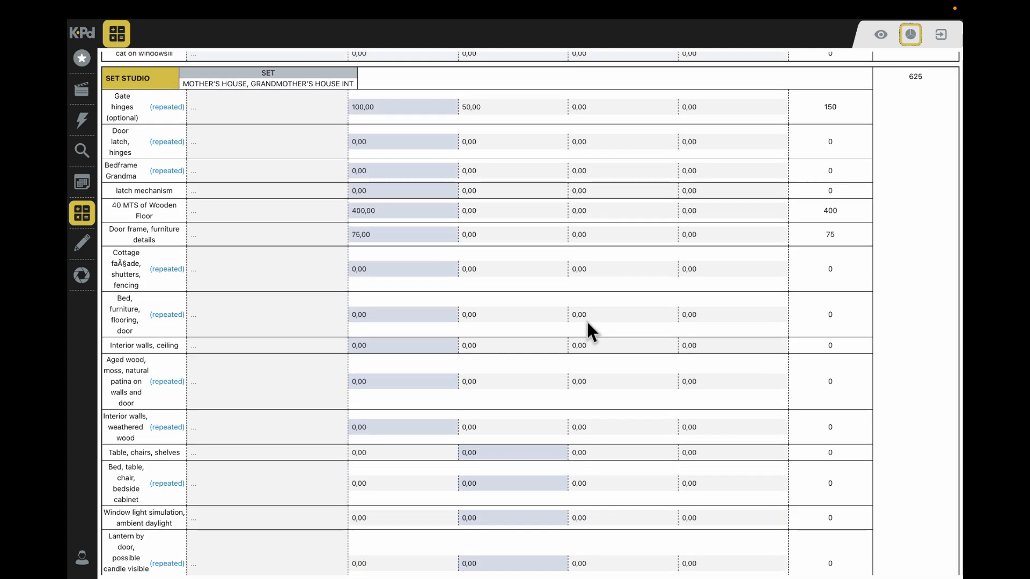
scroll(587, 331, "up", 12)
scroll(587, 330, "down", 10)
scroll(587, 320, "down", 1)
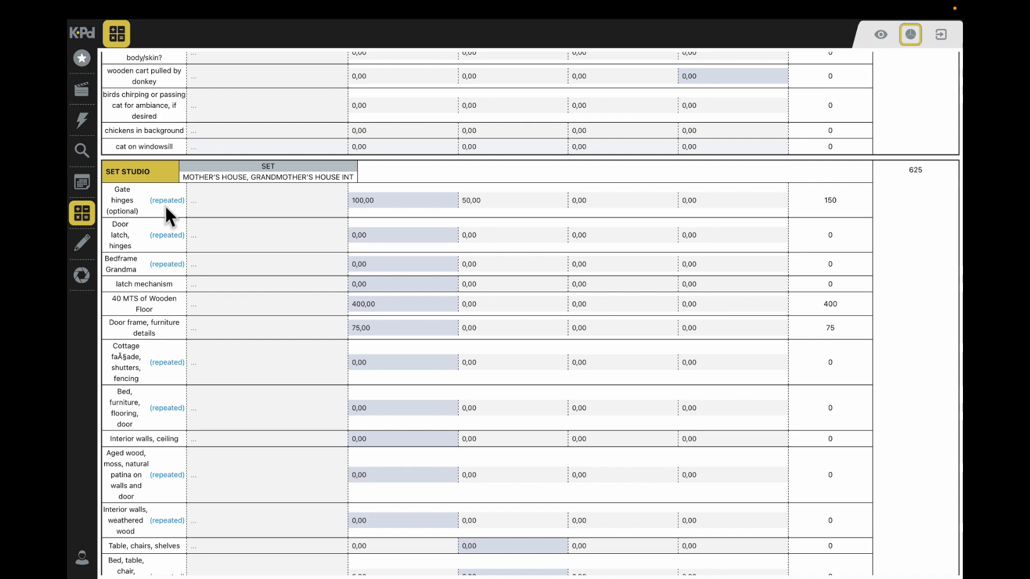
Show the breakdown categories again and examine the elements and costs of the SET STUDIO group.
left_click(880, 38)
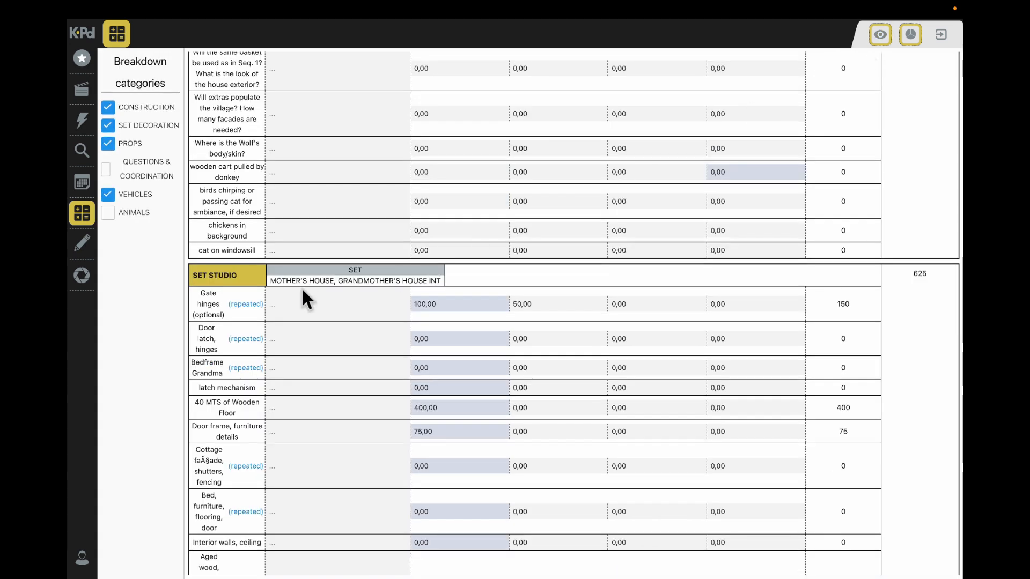
scroll(301, 299, "down", 2)
scroll(301, 299, "up", 15)
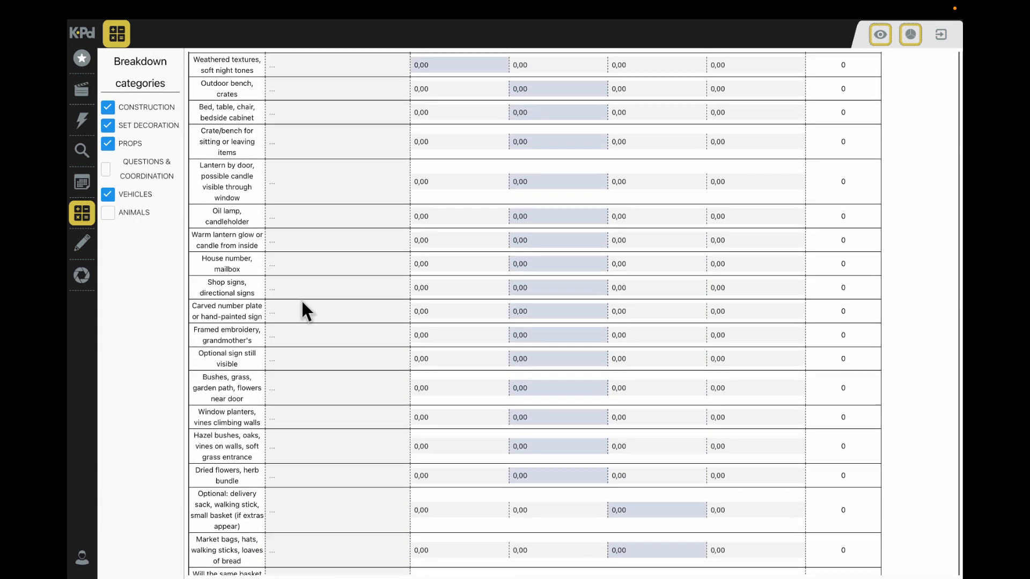
scroll(301, 300, "up", 5)
scroll(300, 298, "down", 15)
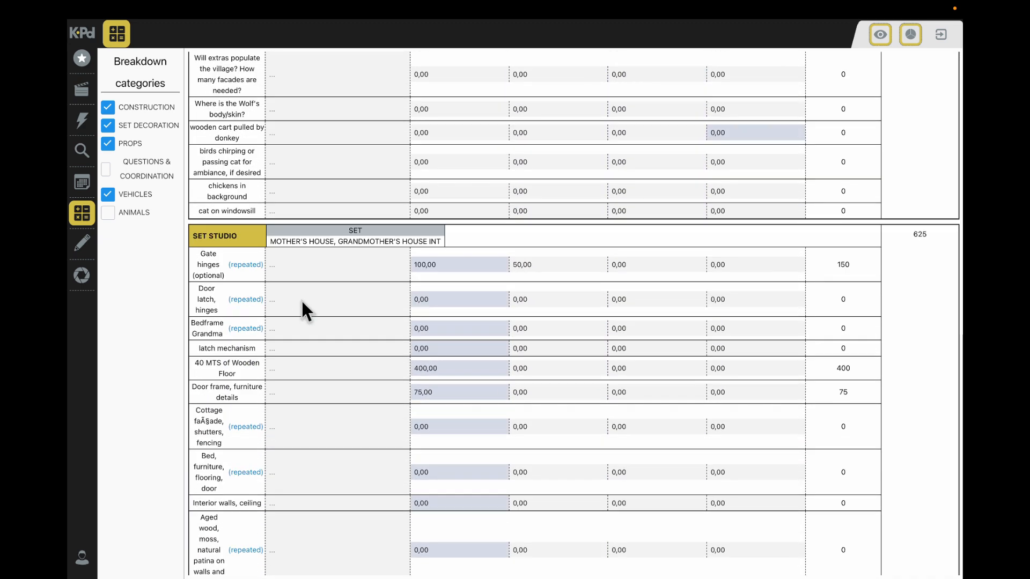
scroll(303, 303, "down", 5)
scroll(303, 351, "down", 1)
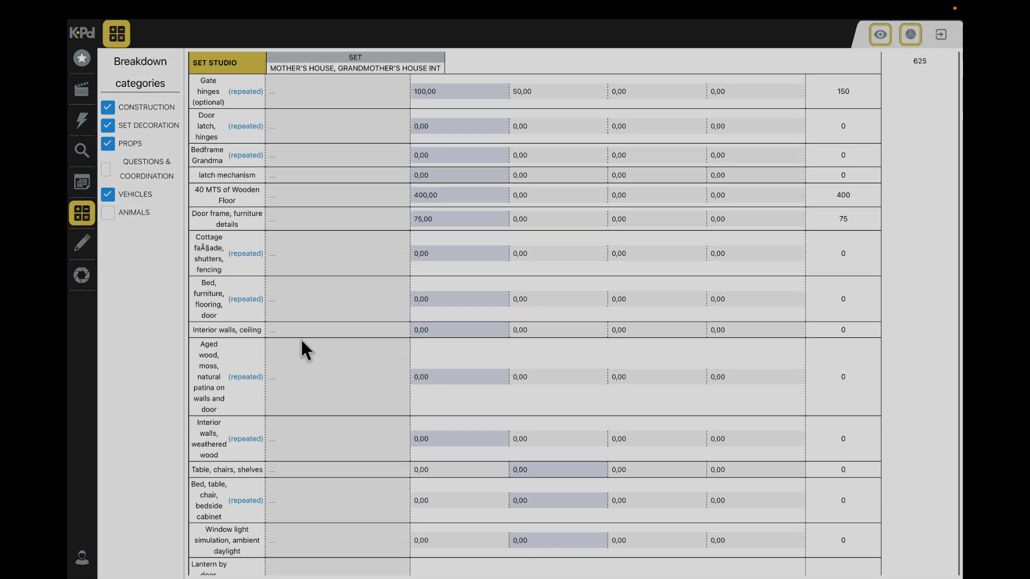